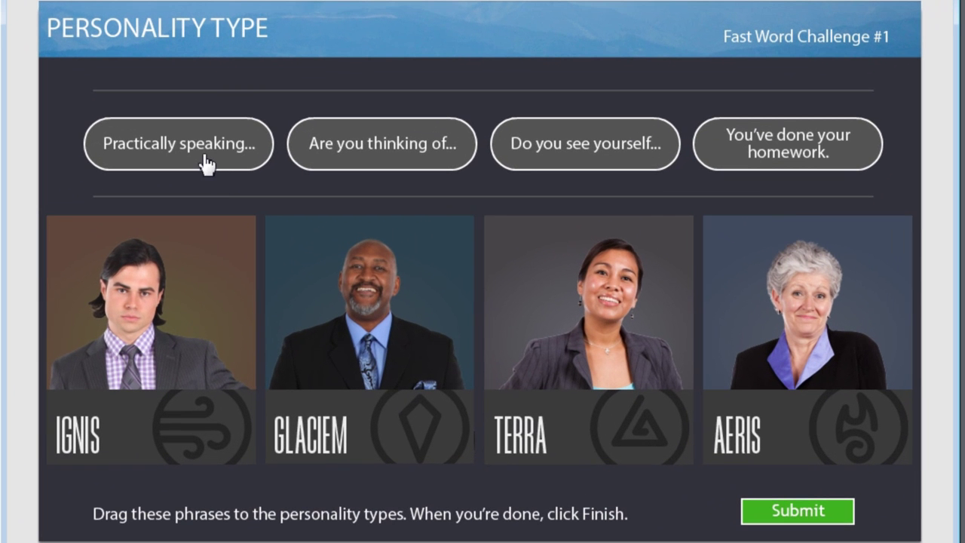
- In the preview, drop the 'Practically speaking...' phrase on a portrait to see check and X feedback
click(204, 158)
drag(204, 159, 223, 264)
click(835, 518)
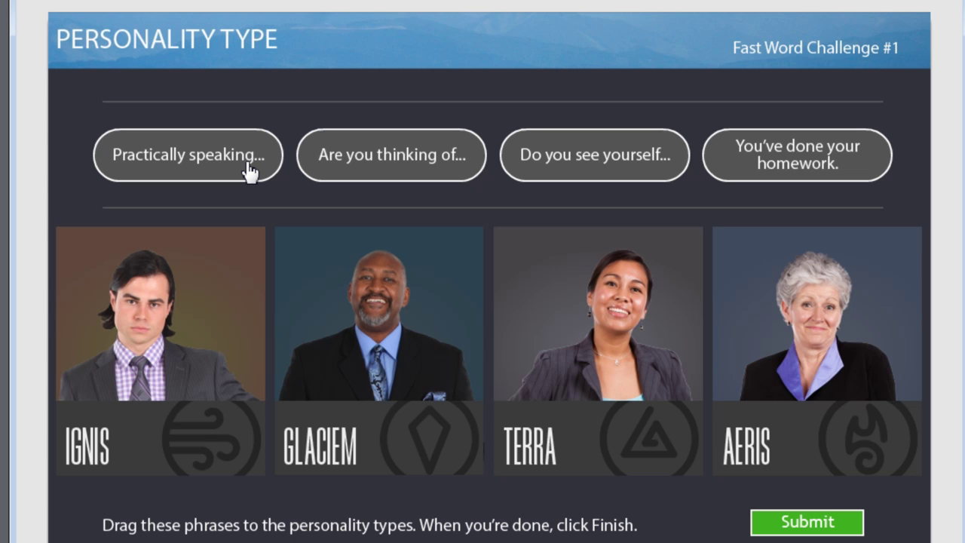
- Drag 'Practically speaking...' to Ignis, then Terra, and drop 'Do you see yourself...' onto Aeris
drag(251, 164, 249, 248)
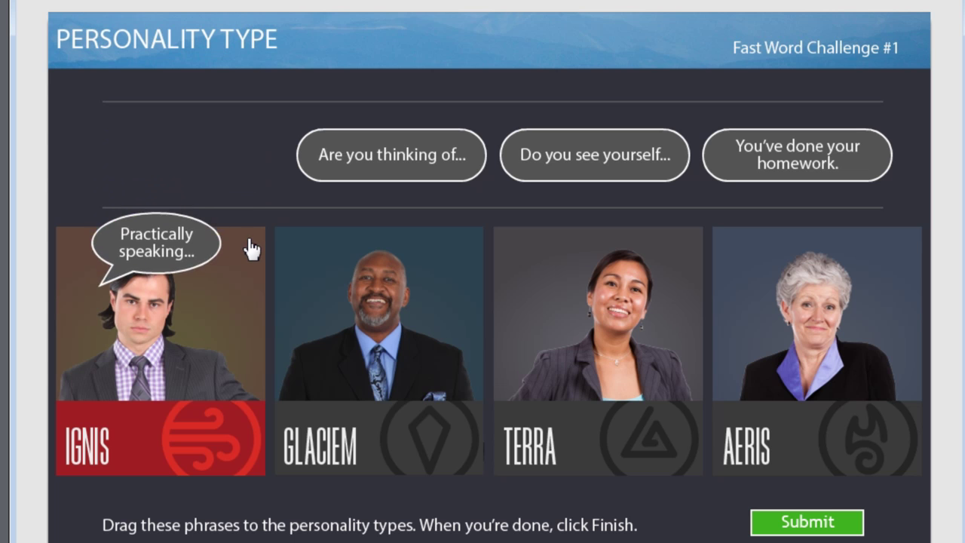
drag(255, 291, 255, 382)
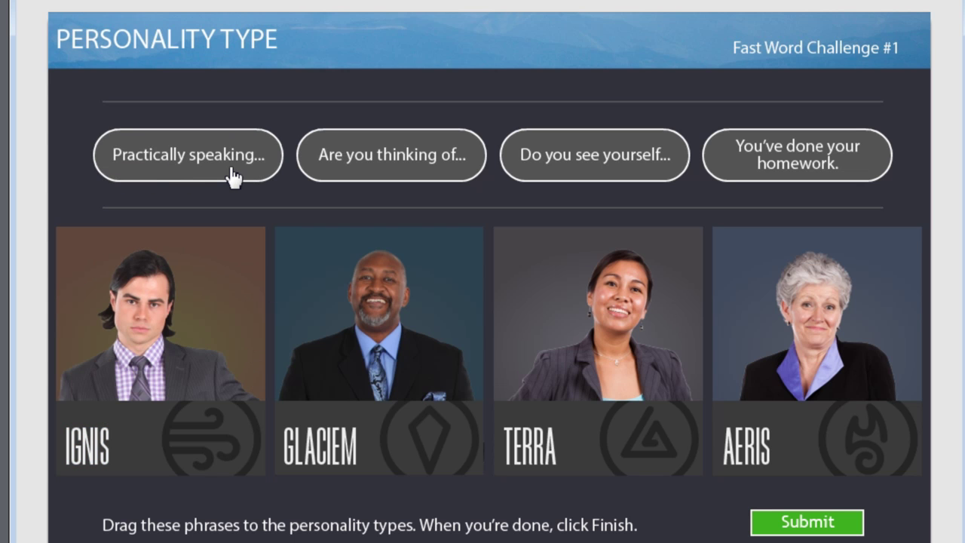
drag(235, 172, 664, 292)
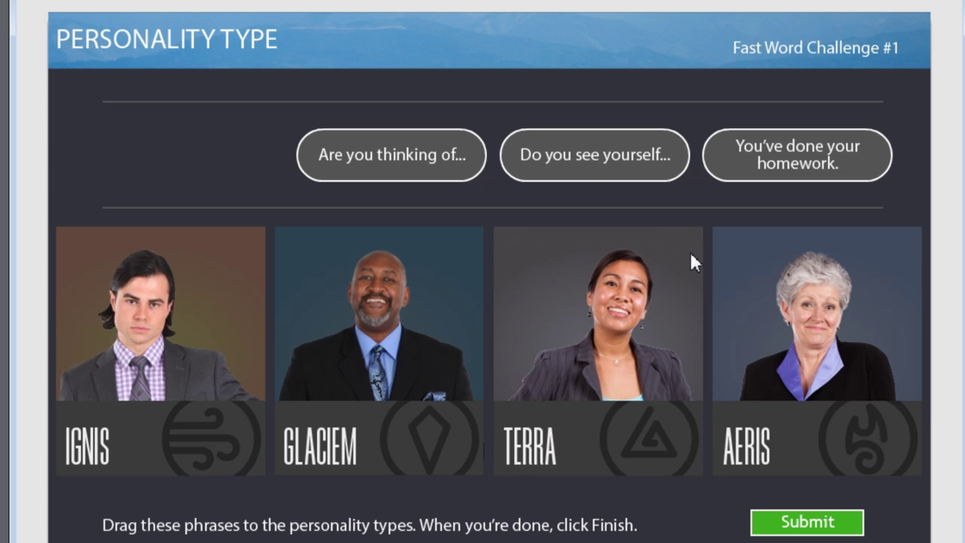
drag(584, 162, 839, 297)
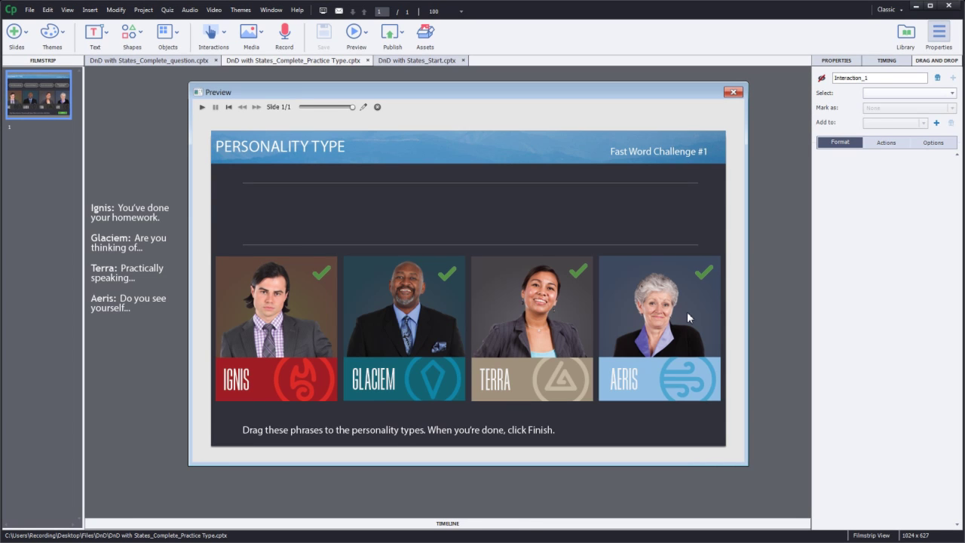
- Close the preview and switch to the DnD with States_Start.cptx project
click(734, 92)
click(433, 60)
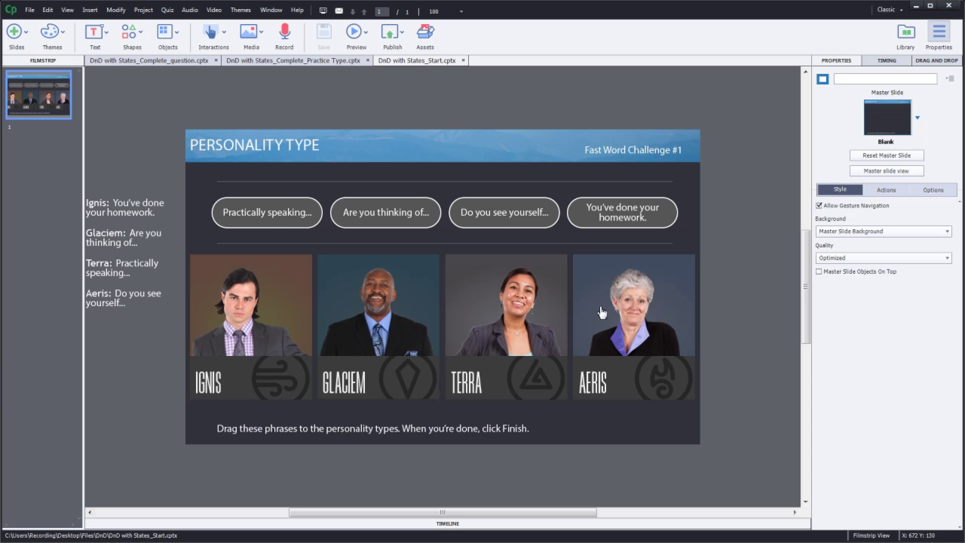
- Start a drag-and-drop interaction with the phrase bubbles as drag sources
click(212, 33)
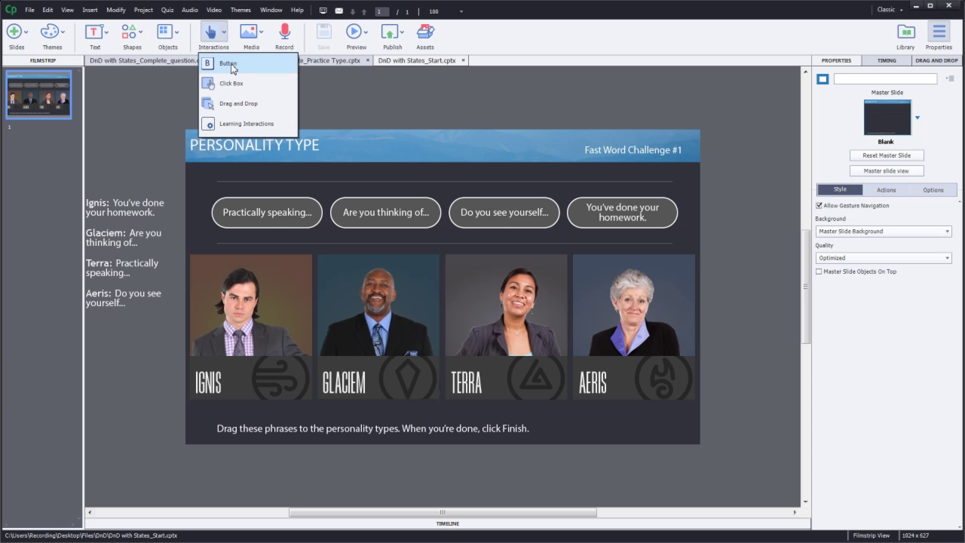
click(240, 103)
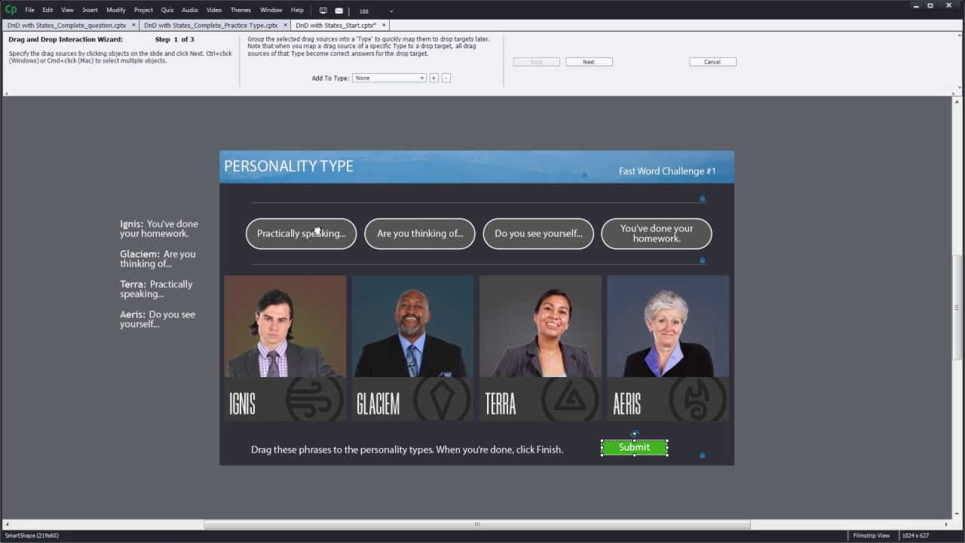
ctrl+click(539, 233)
ctrl+click(653, 236)
click(589, 62)
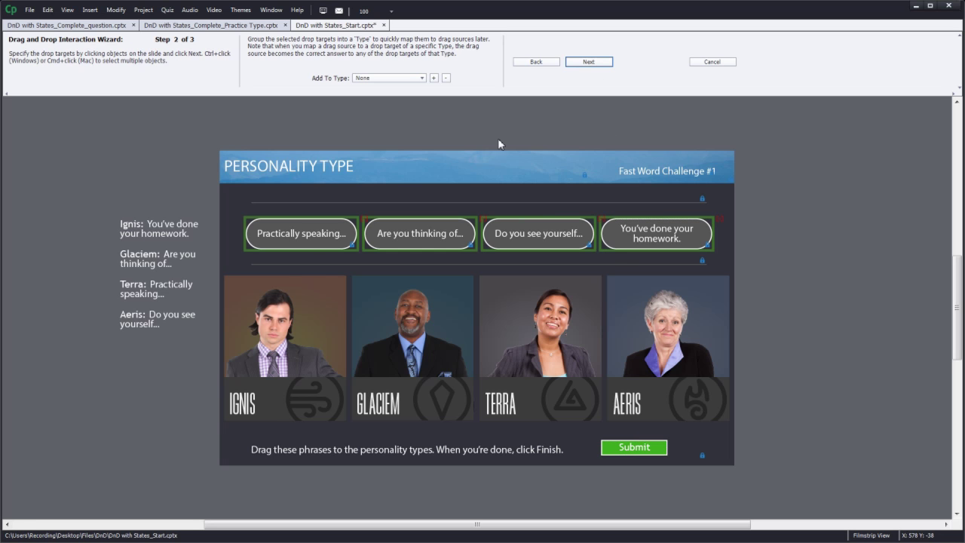
- Mark the Ignis, Glaciem, Terra and Aeris portraits as drop targets
ctrl+click(273, 312)
ctrl+click(394, 323)
ctrl+click(517, 323)
ctrl+click(659, 321)
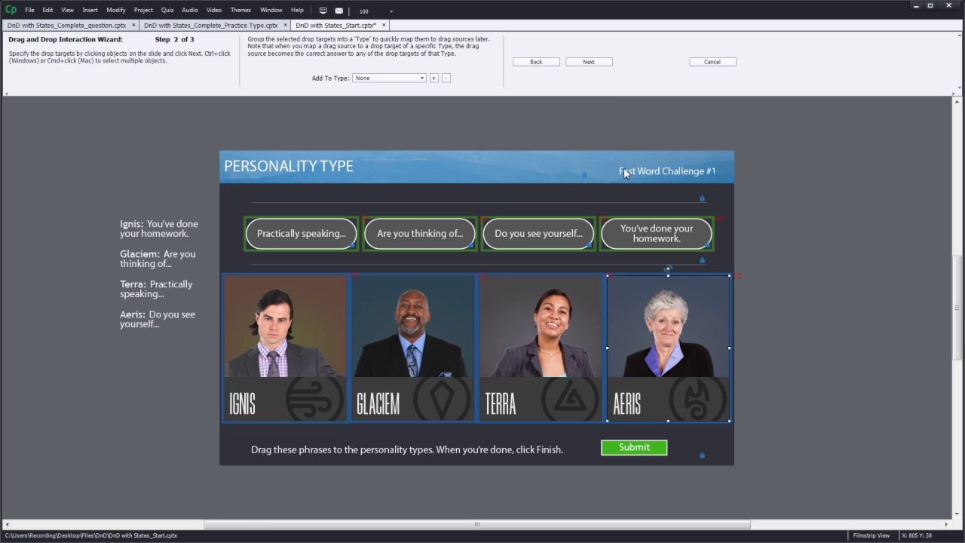
click(589, 62)
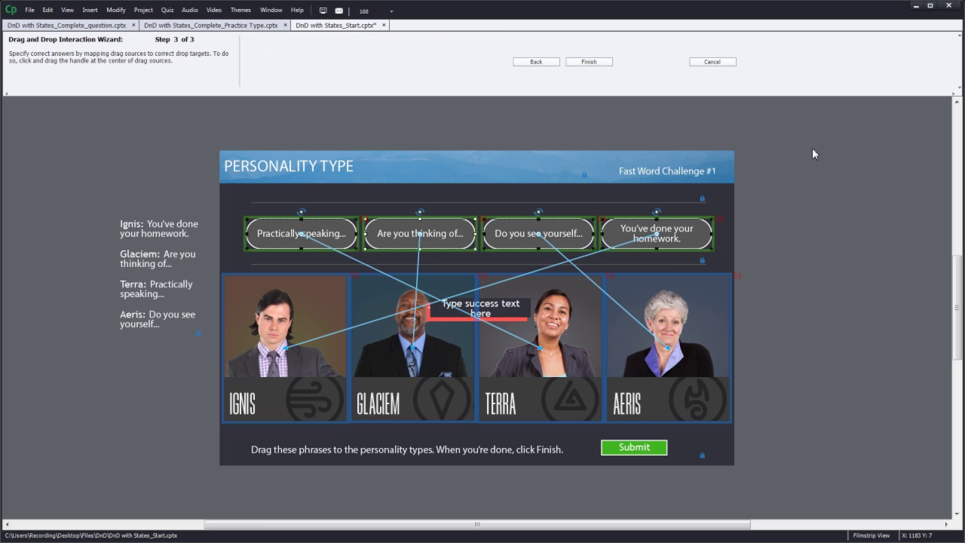
- Make the portrait targets snap dropped phrases bottom-centre at 0% size and 0% opacity
click(609, 67)
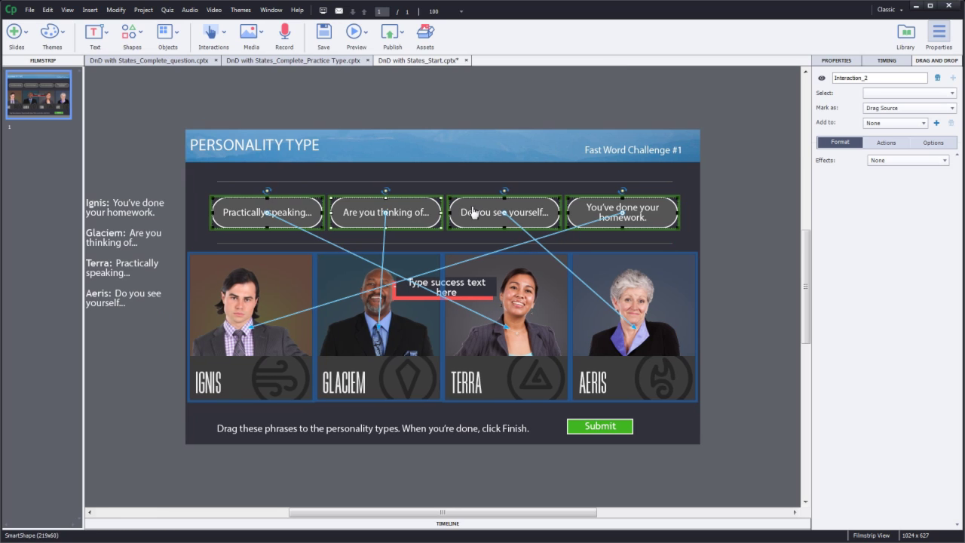
click(271, 346)
shift+click(510, 365)
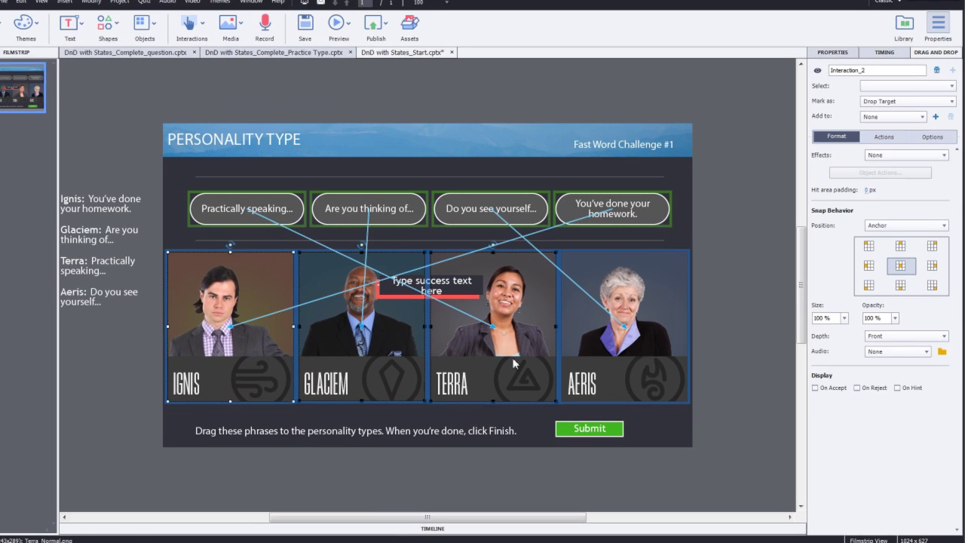
shift+click(634, 364)
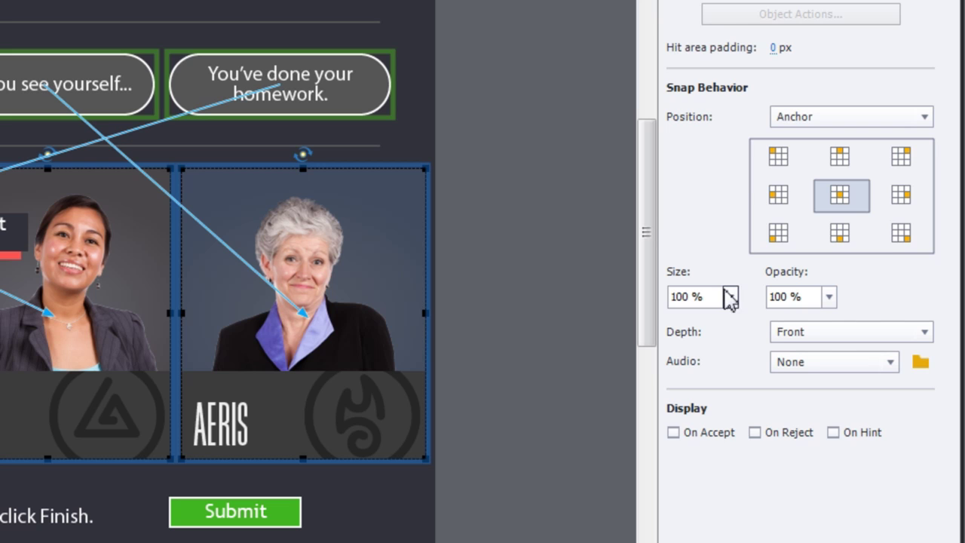
click(730, 298)
click(750, 323)
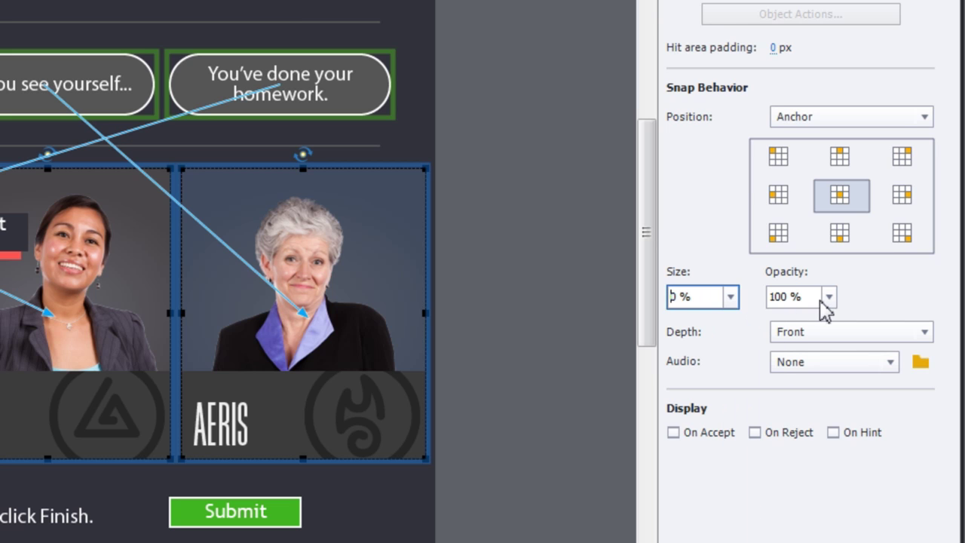
click(829, 296)
click(838, 319)
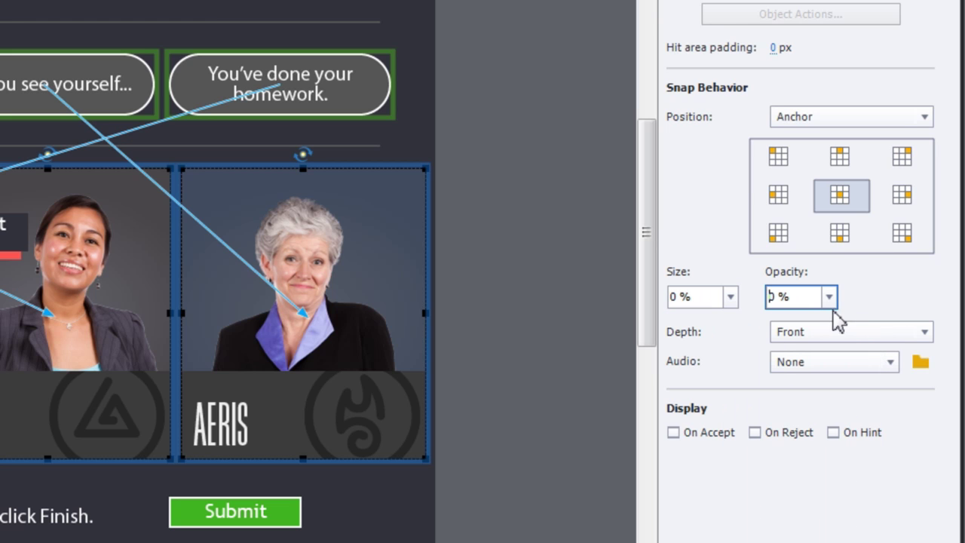
click(841, 243)
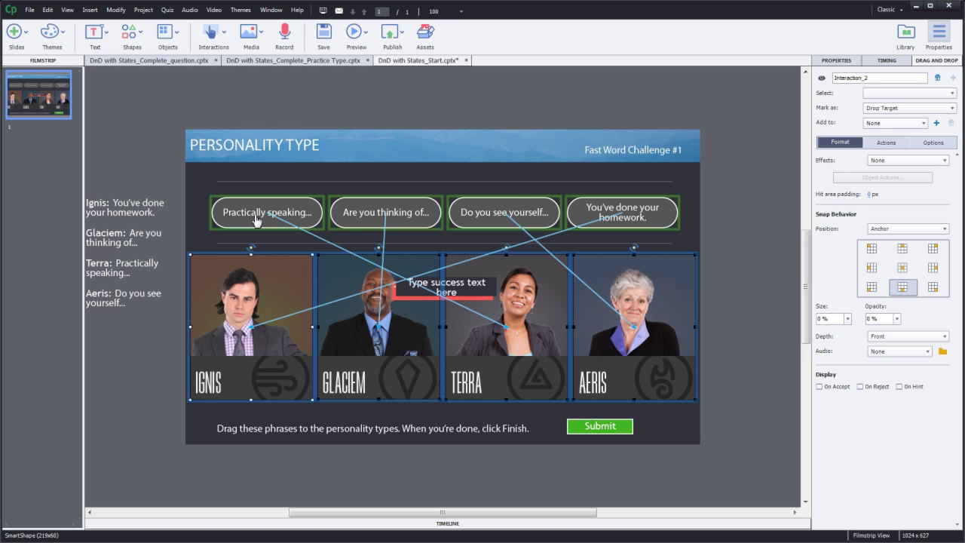
- Add a DragStart state with a solid green fill to the 'Practically speaking...' phrase
click(255, 218)
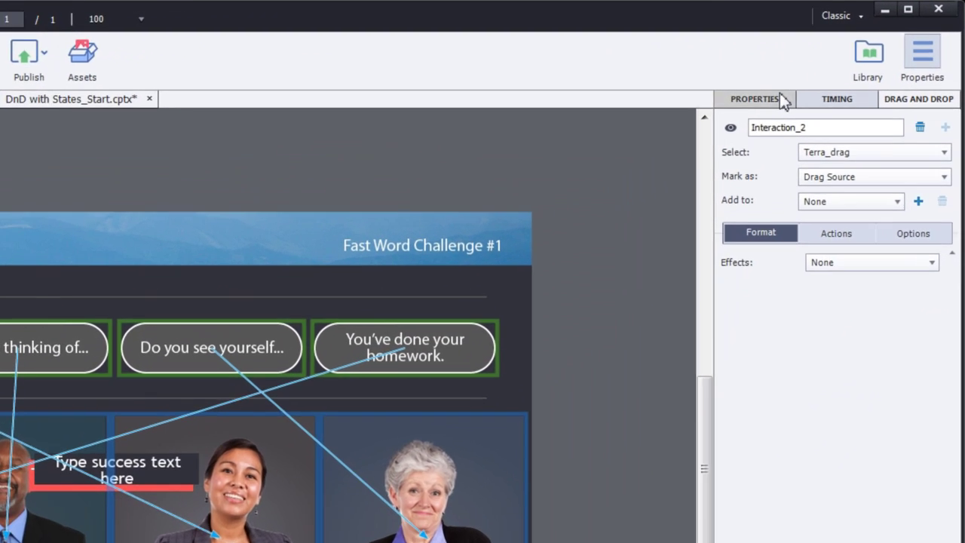
click(836, 60)
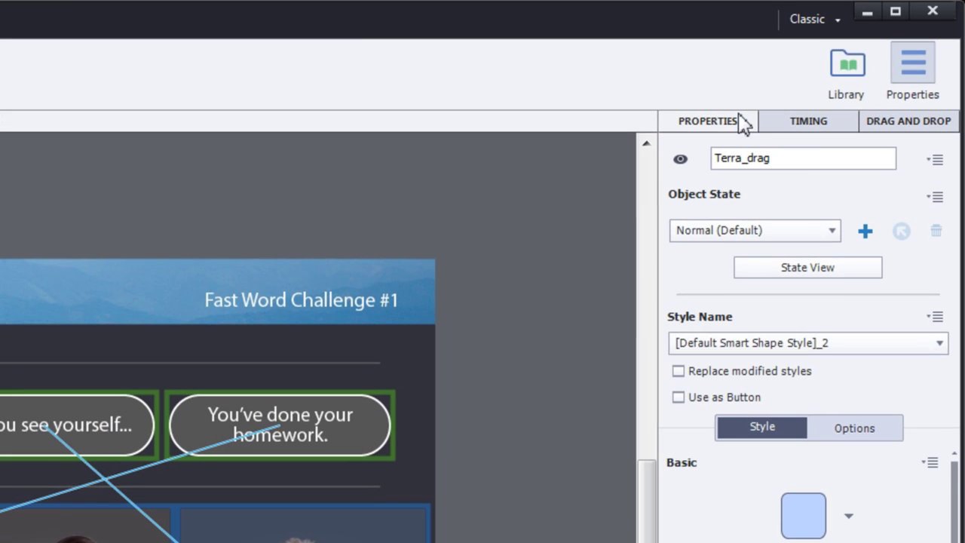
click(836, 270)
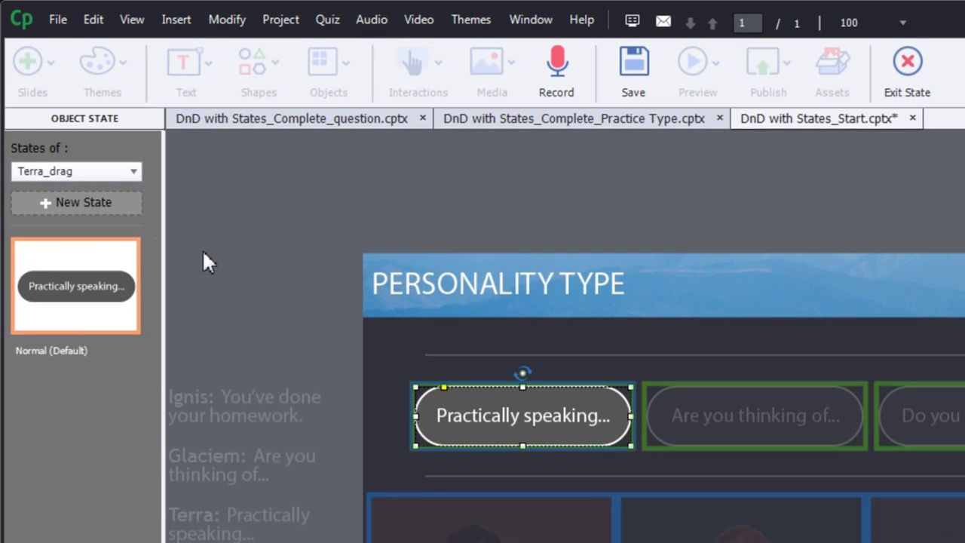
click(106, 202)
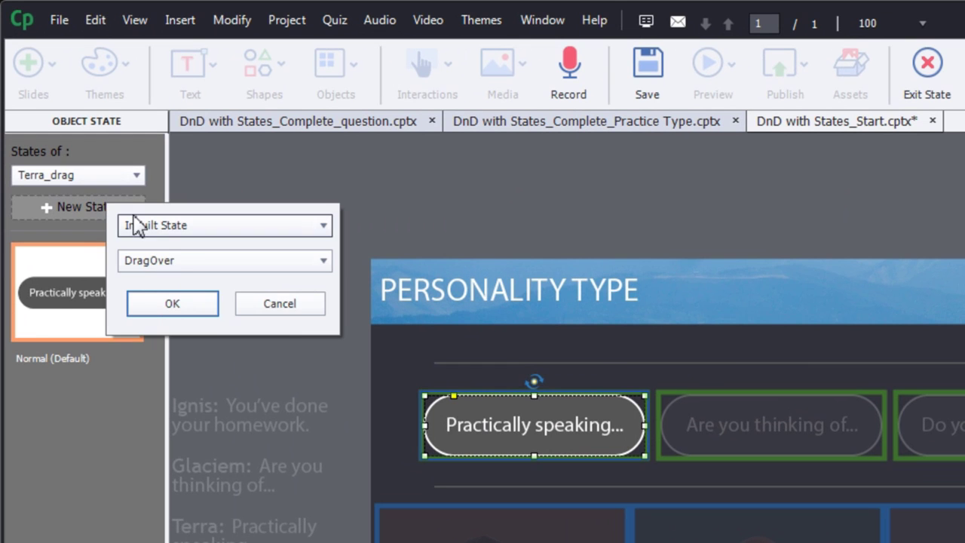
click(181, 260)
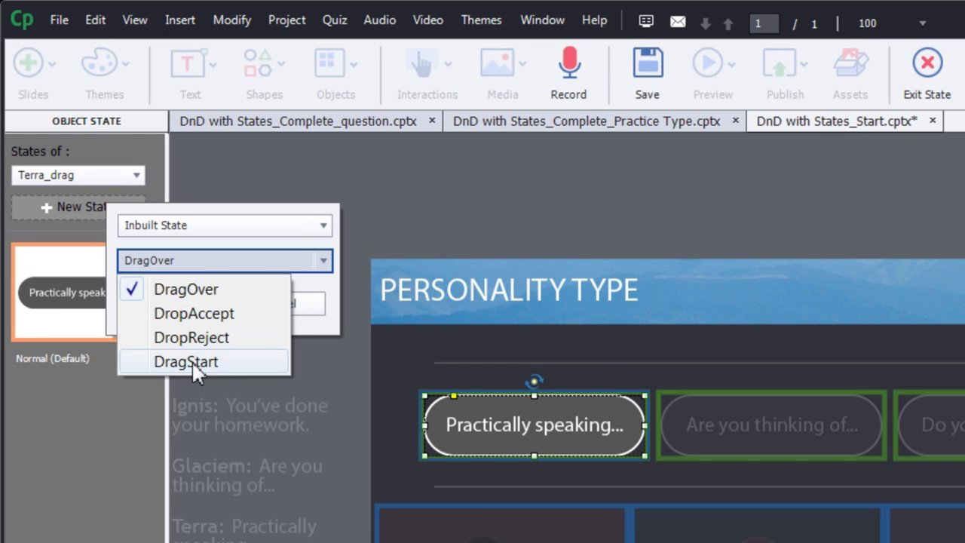
click(162, 363)
click(181, 304)
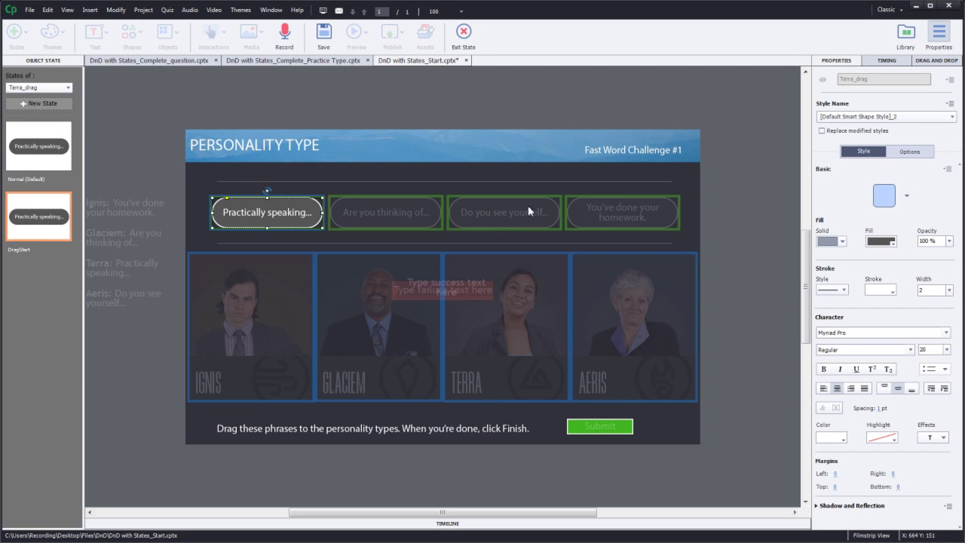
click(886, 242)
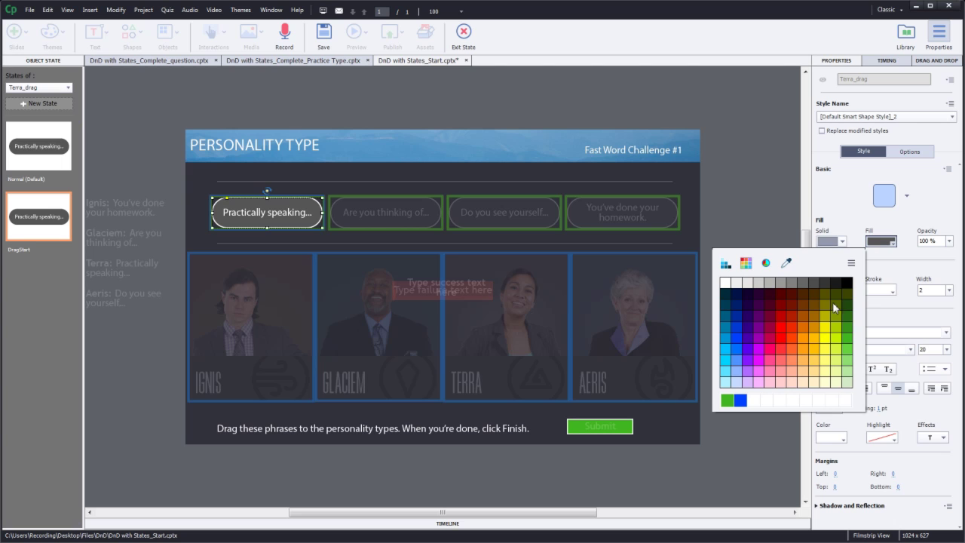
click(847, 348)
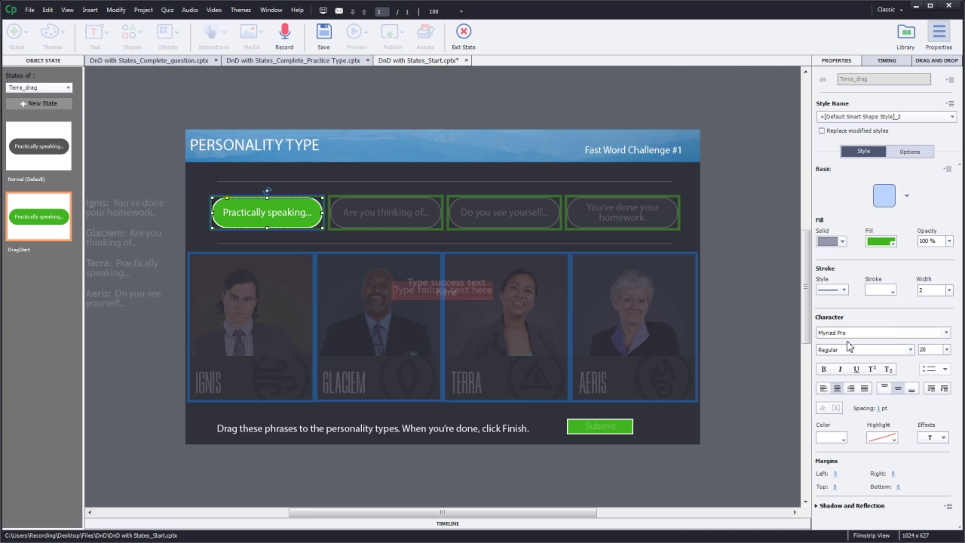
- Add a DragOver state to the 'Practically speaking...' phrase
right_click(19, 234)
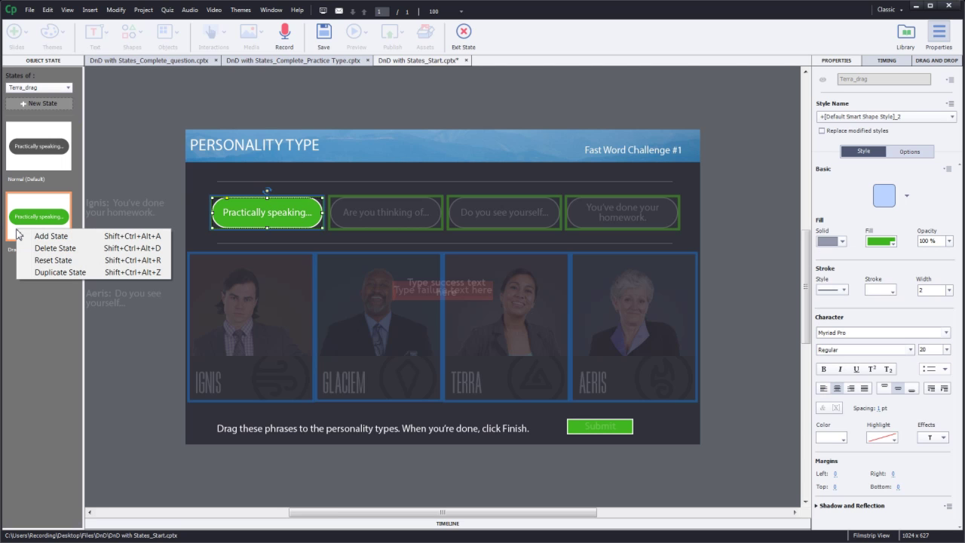
click(60, 236)
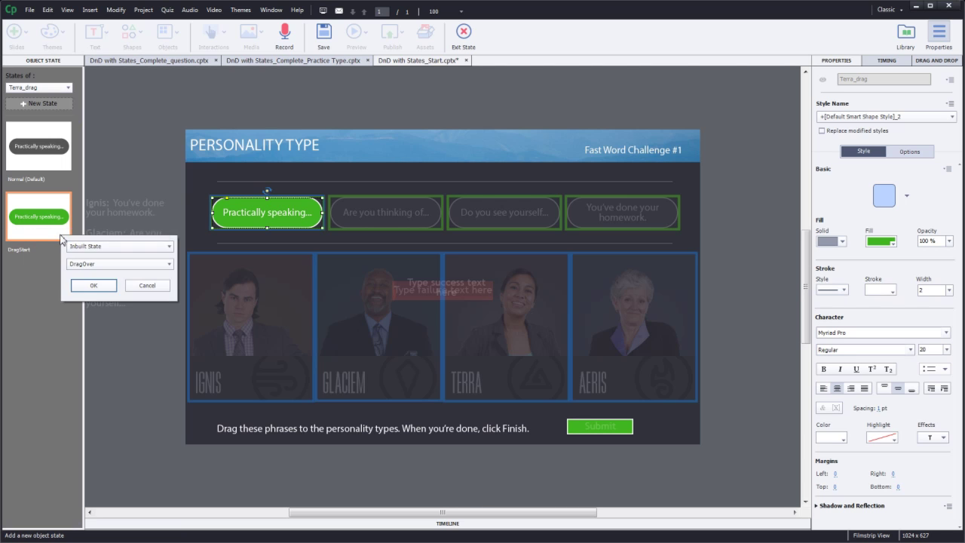
click(95, 285)
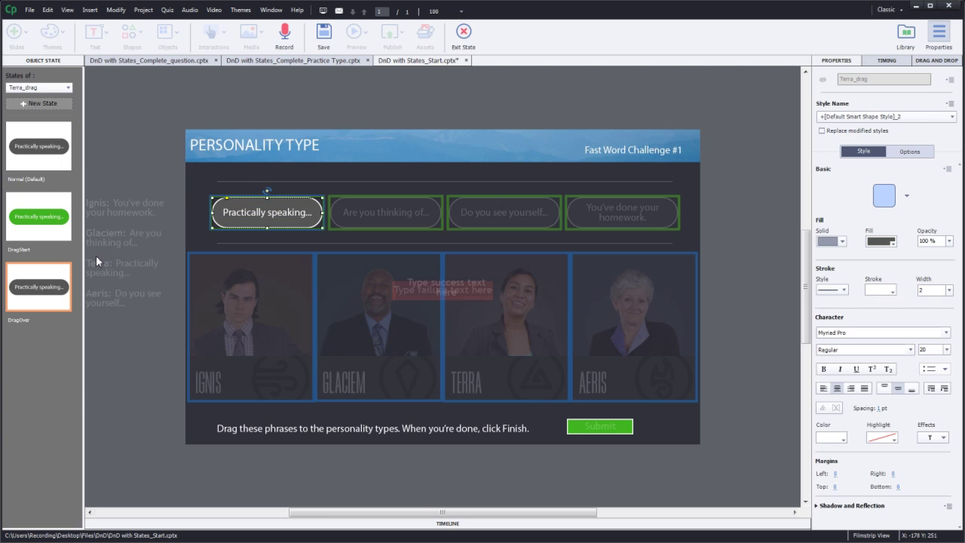
- Replace the DragOver shape with an oval callout, then show Ignus_drag's states
right_click(249, 214)
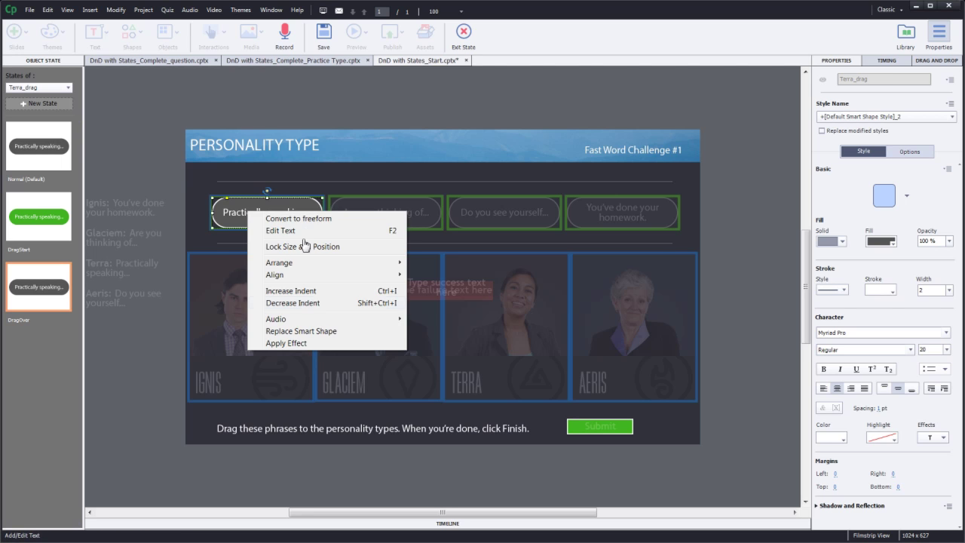
click(319, 331)
click(315, 167)
click(69, 131)
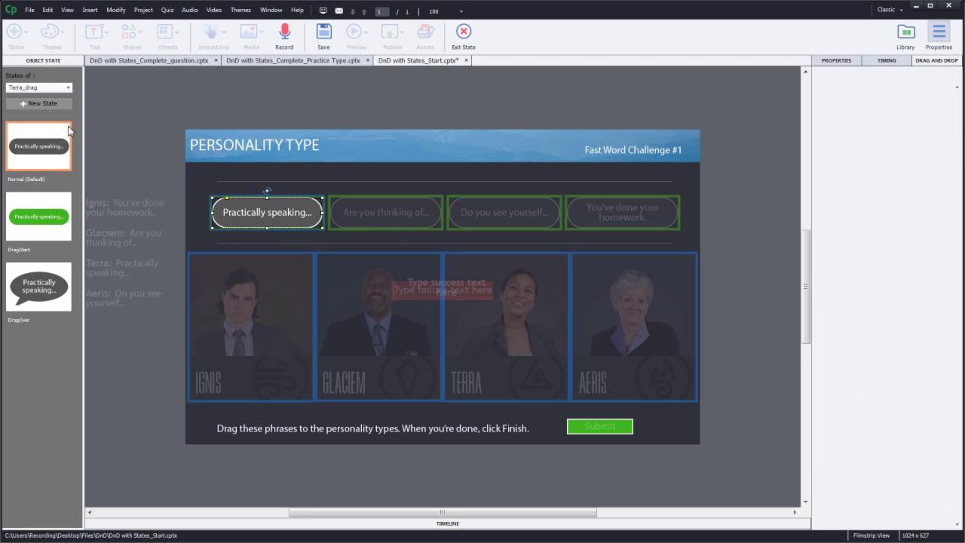
click(67, 89)
click(32, 138)
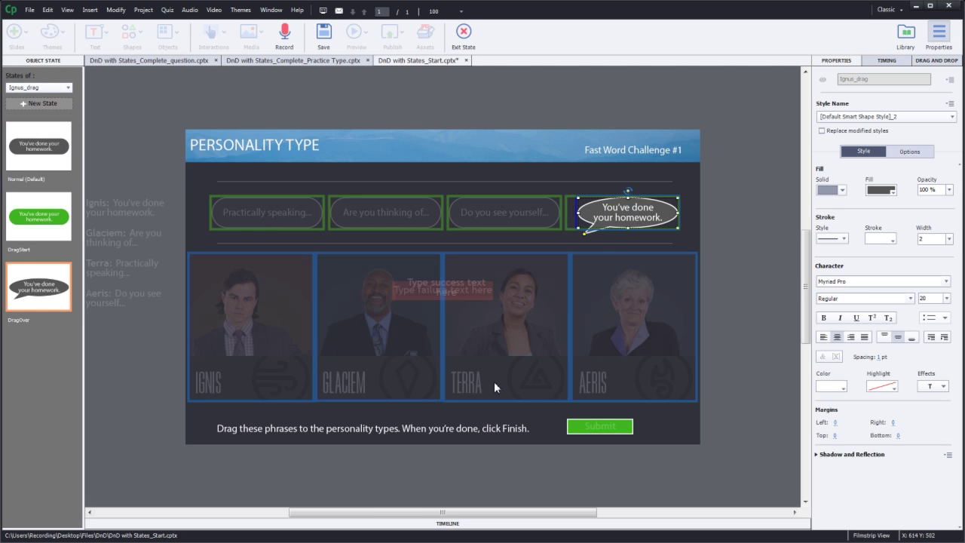
- Give the Ignis portrait a DragOver state using the Ignis_Hover.png image
click(62, 88)
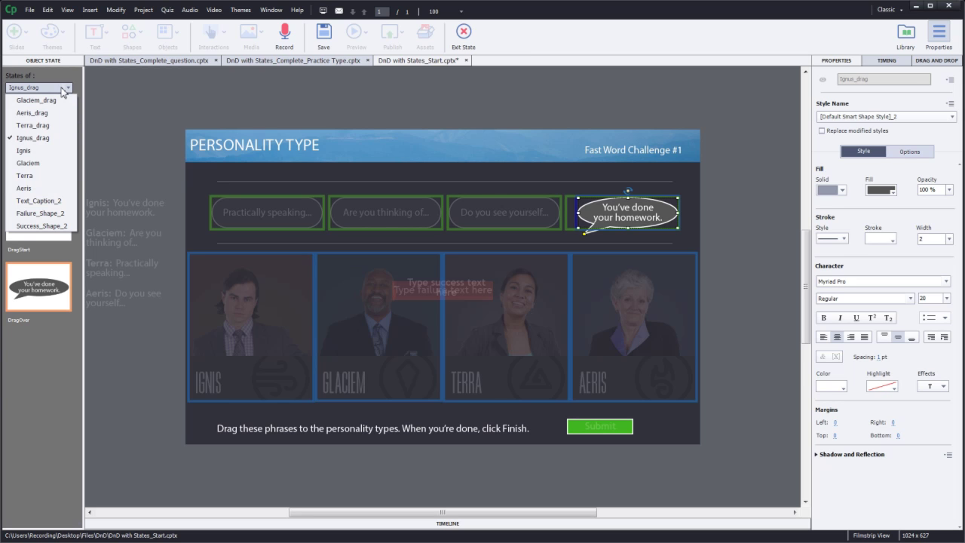
click(31, 150)
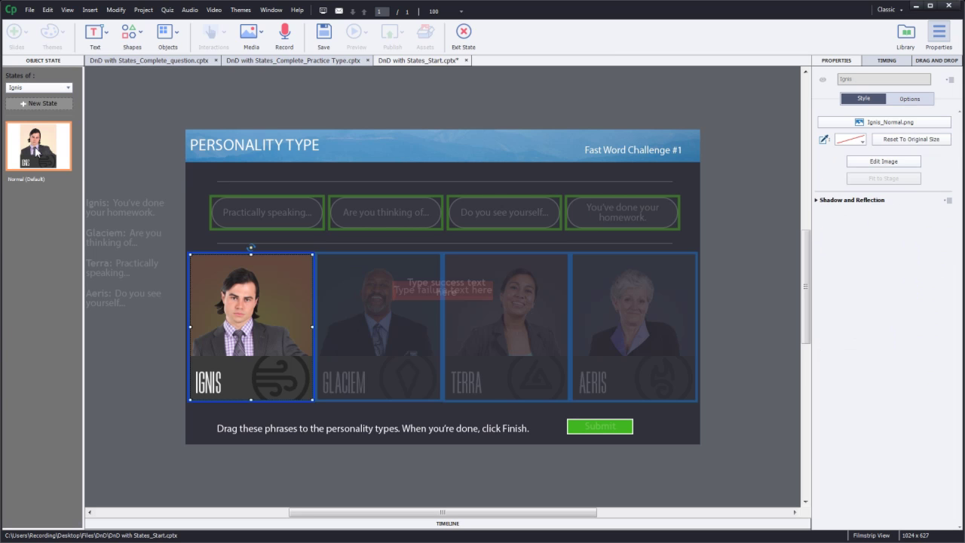
click(49, 104)
click(78, 133)
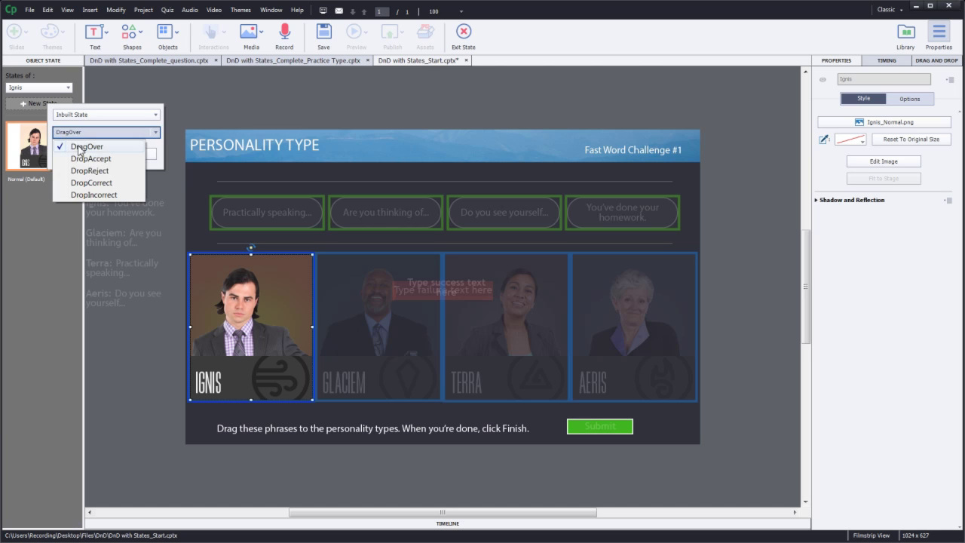
click(78, 147)
click(102, 154)
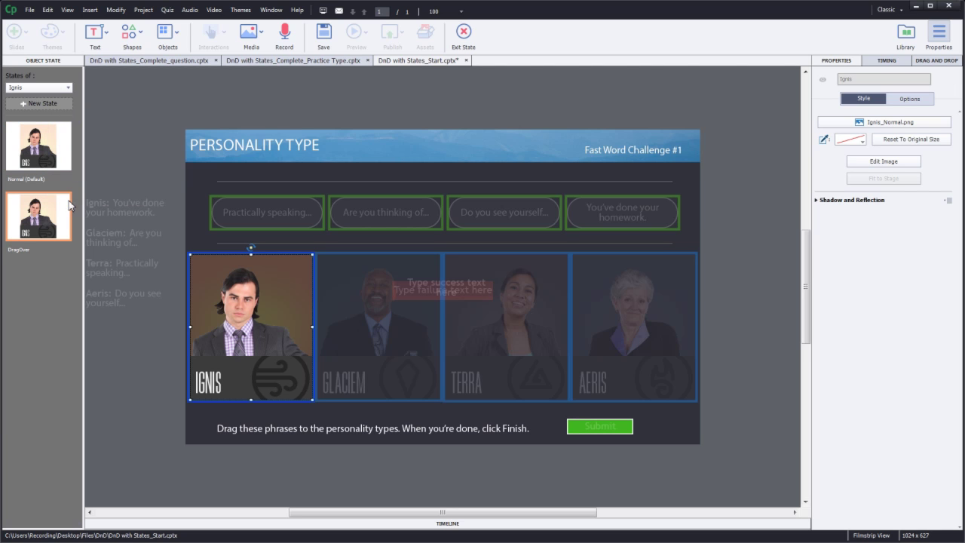
click(914, 127)
scroll(524, 271, up, 2)
click(523, 276)
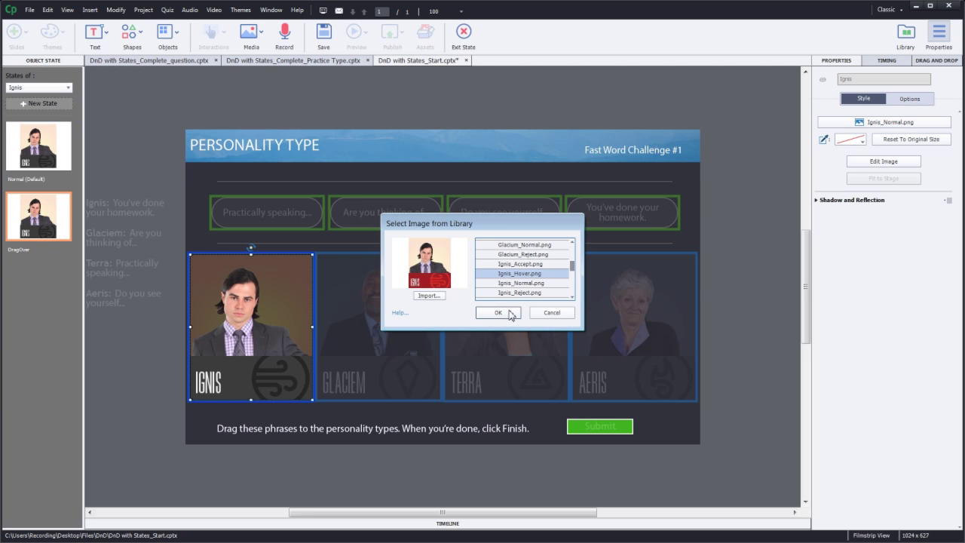
click(497, 312)
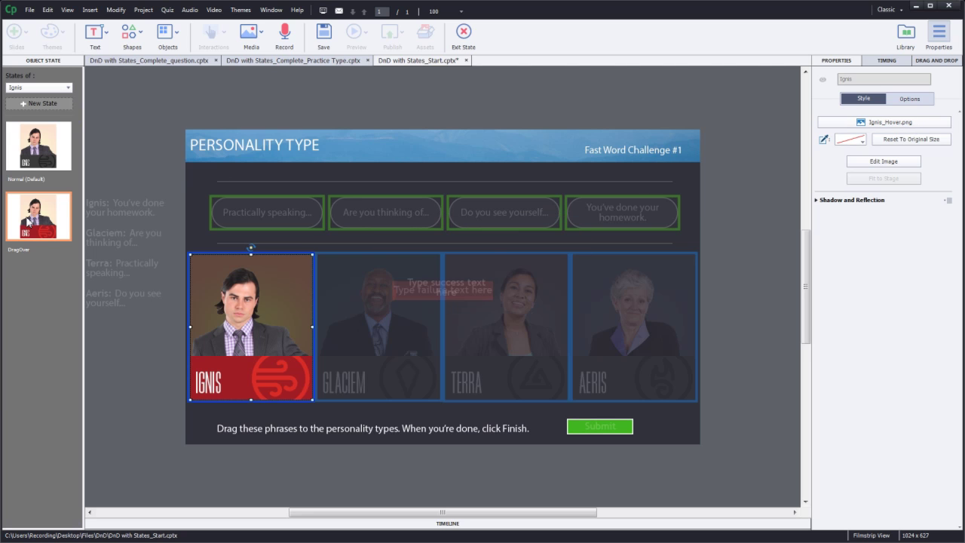
- Add DropCorrect and DropIncorrect states to Ignis, then show the Aeris portrait's states
right_click(29, 217)
click(49, 225)
click(89, 254)
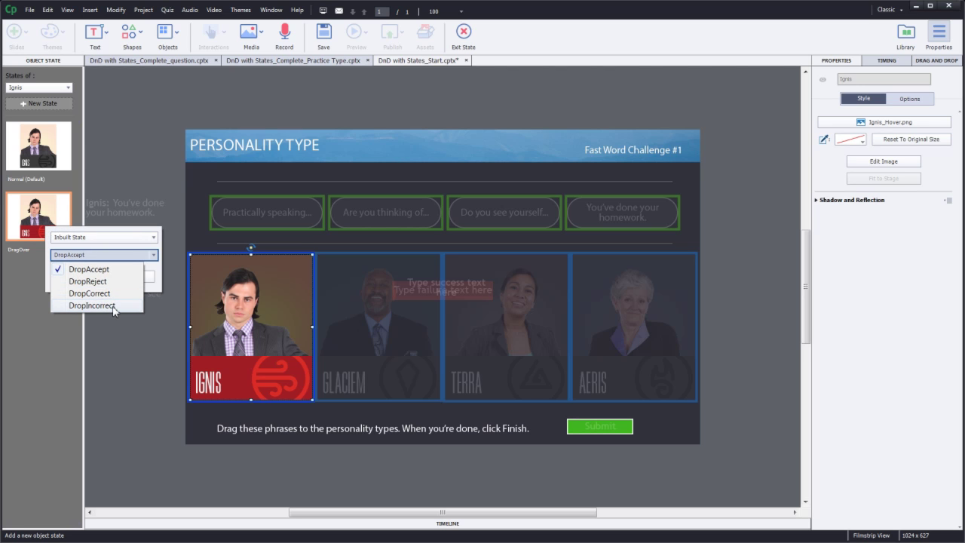
click(113, 306)
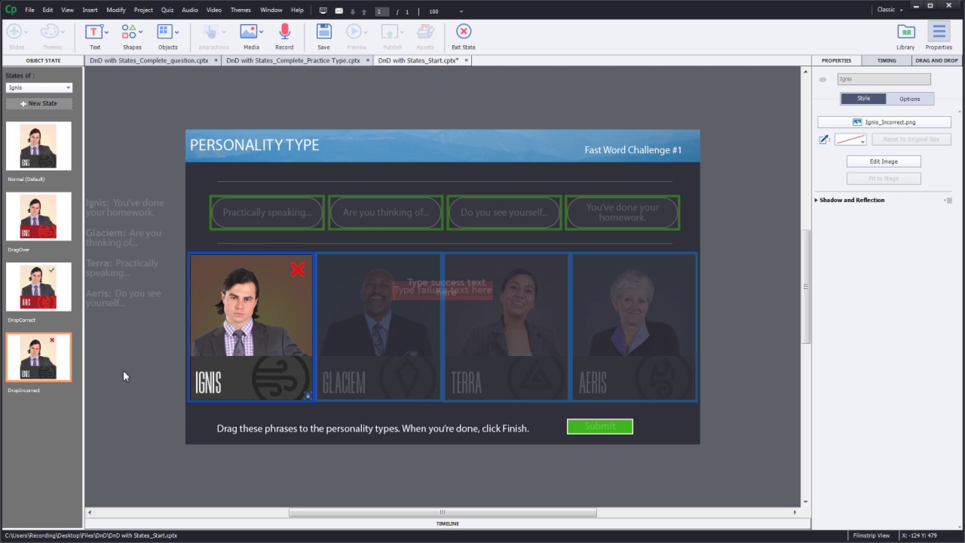
click(38, 88)
click(38, 129)
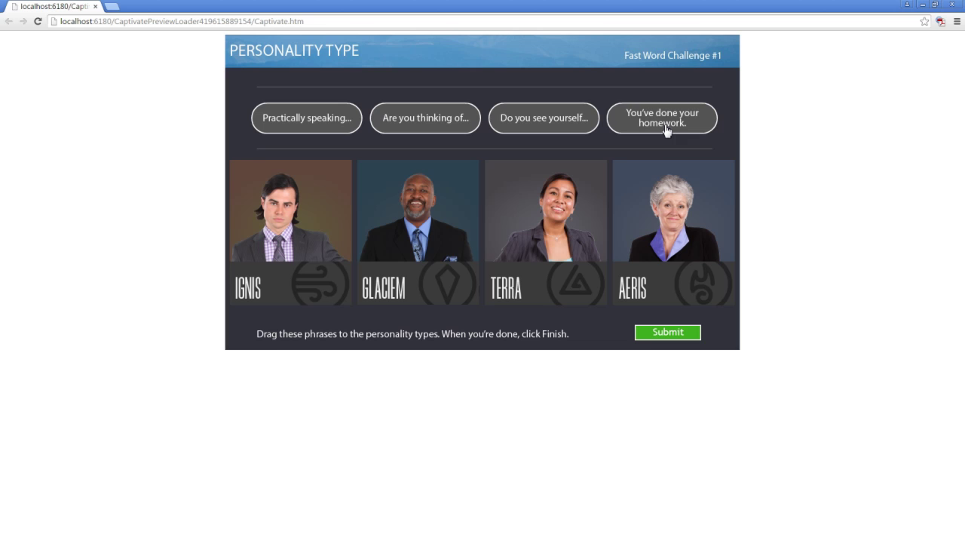
- In the browser preview, drop 'You've done your homework.' onto Ignis and submit
click(666, 127)
drag(666, 126, 291, 211)
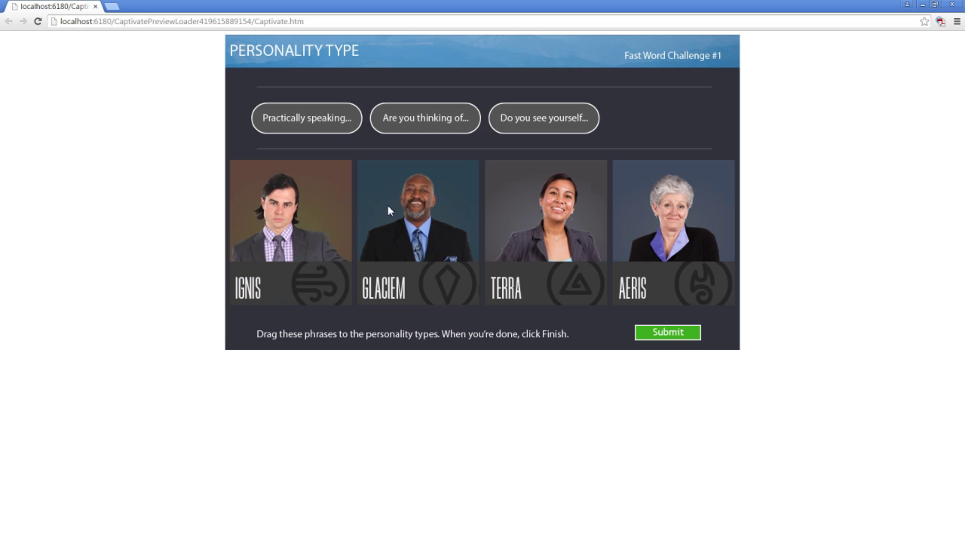
click(669, 333)
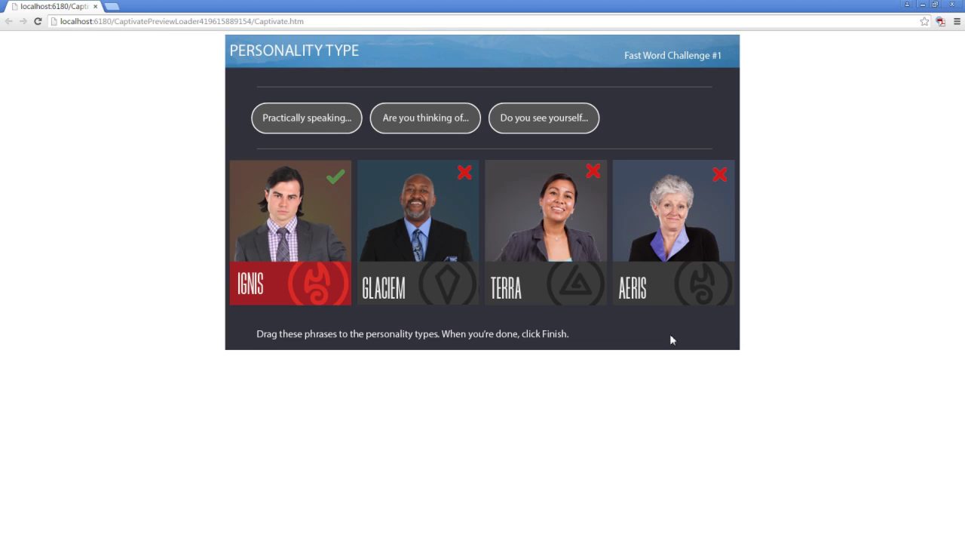